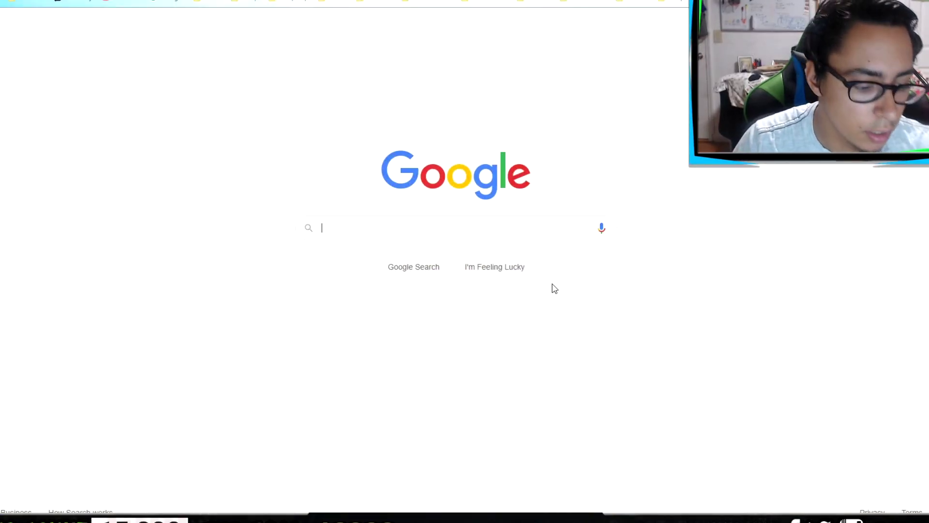
type("3ut")
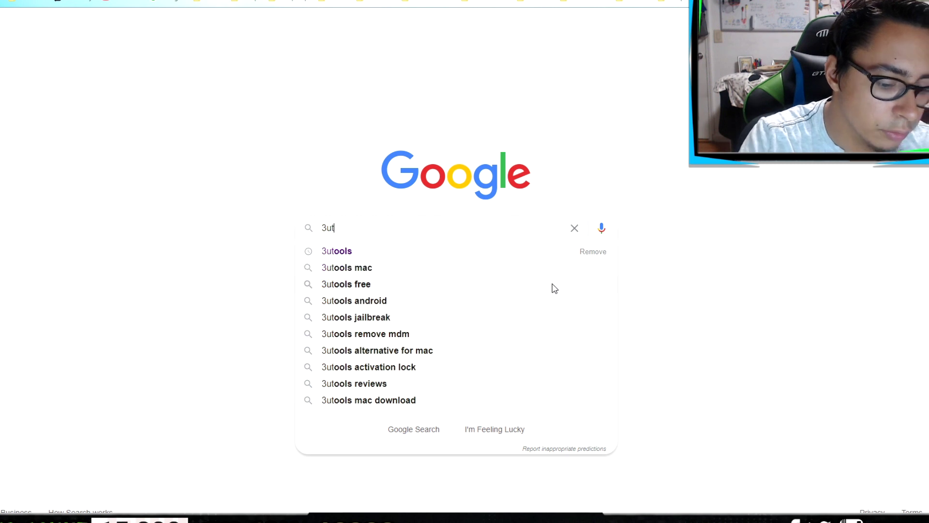
type("ools")
- Run the Google search for '3utools' so the official 3u.com site appears
key("Return")
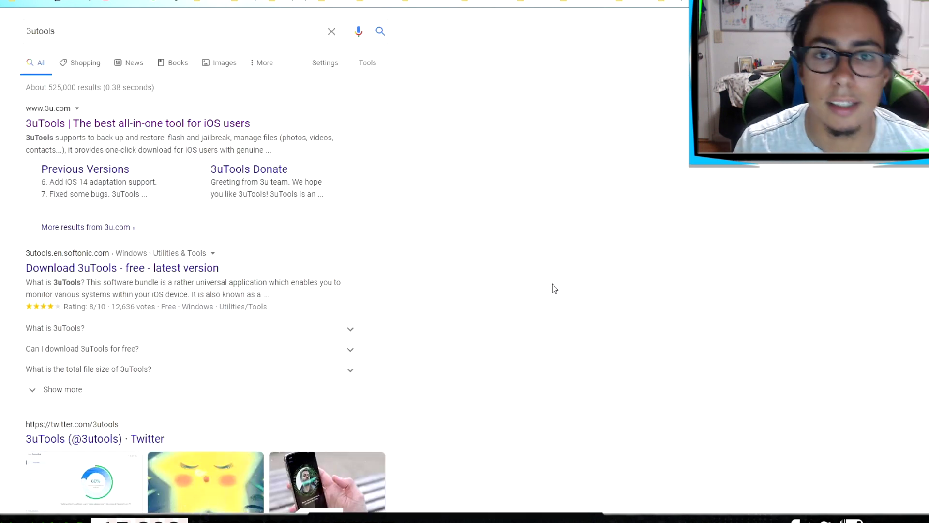
- Visit the 3u.com homepage and save the 3uTools version 2.51 installer
left_click(169, 126)
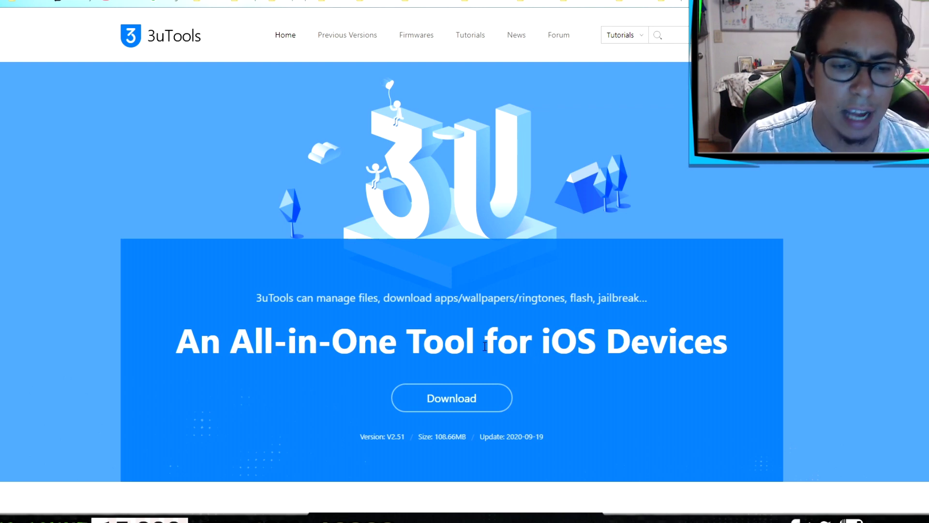
scroll(484, 347, "down", 4)
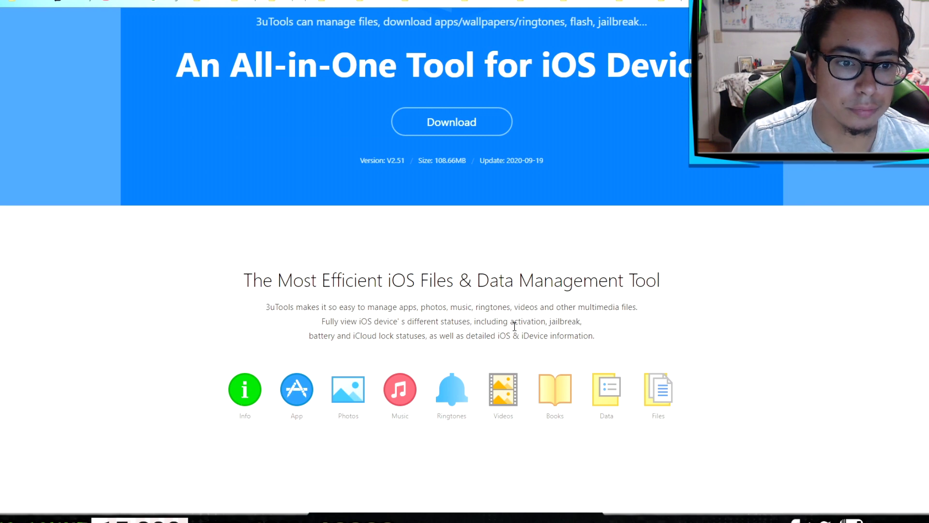
scroll(513, 326, "down", 2)
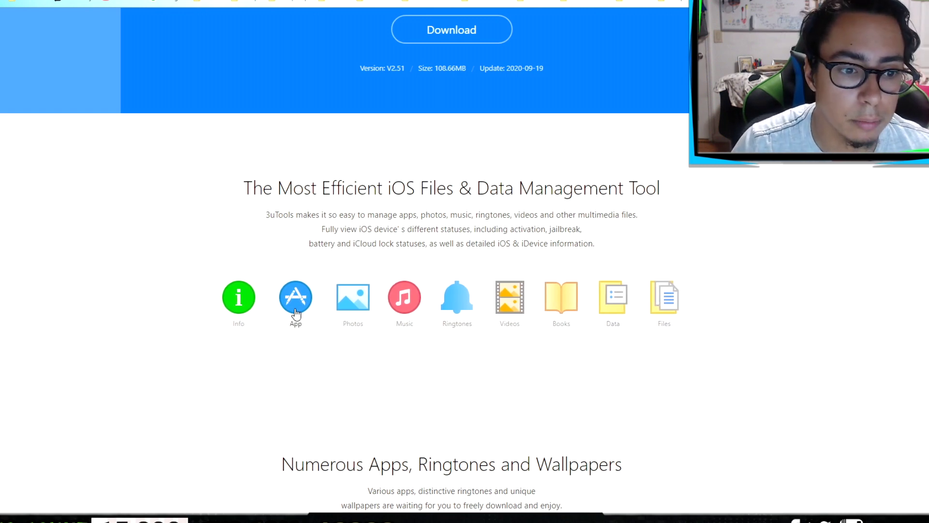
scroll(620, 292, "down", 4)
scroll(620, 292, "down", 5)
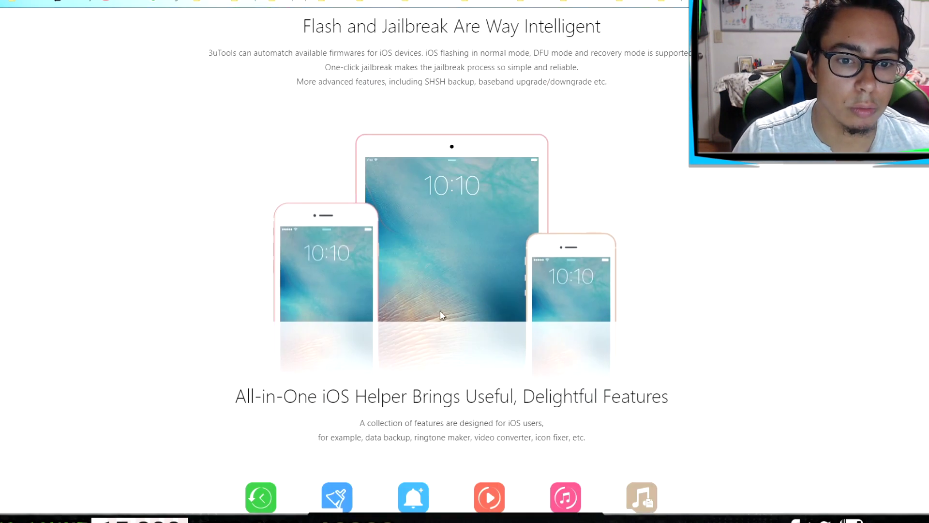
scroll(440, 310, "down", 5)
scroll(546, 338, "up", 5)
scroll(546, 338, "up", 8)
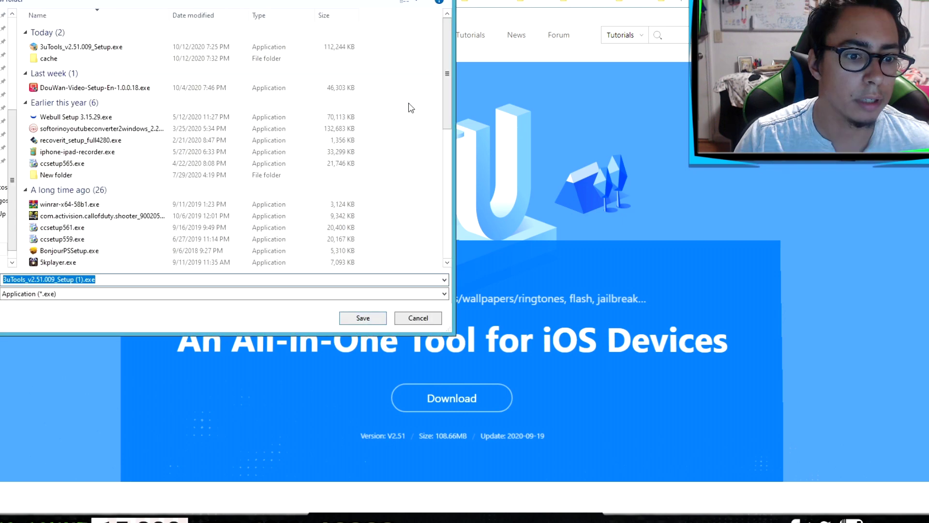
key("Return")
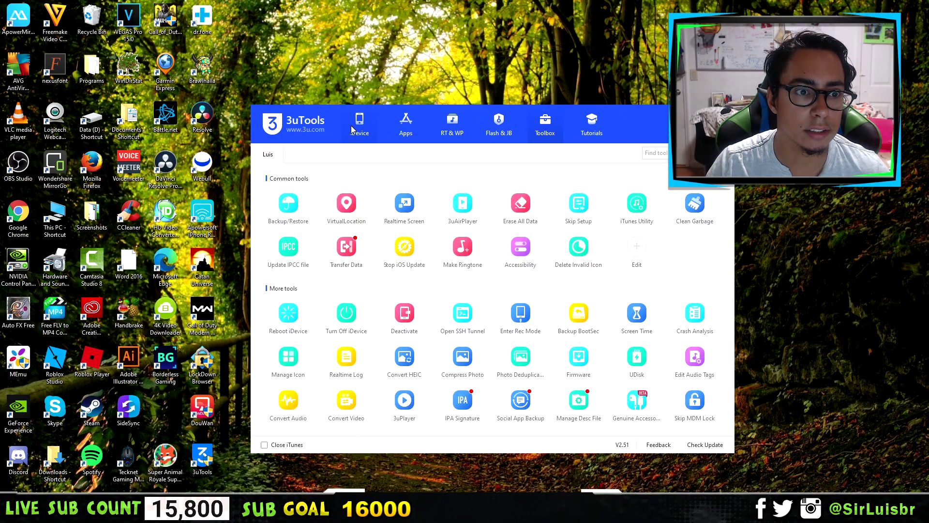
- Reboot the iPhone from the iDevice Info page and wait for it to reconnect
left_click(358, 125)
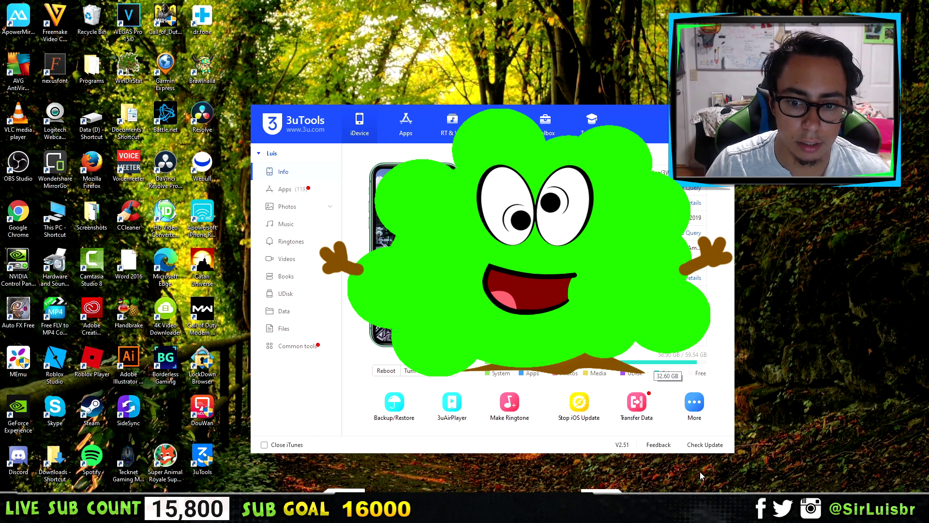
left_click(386, 371)
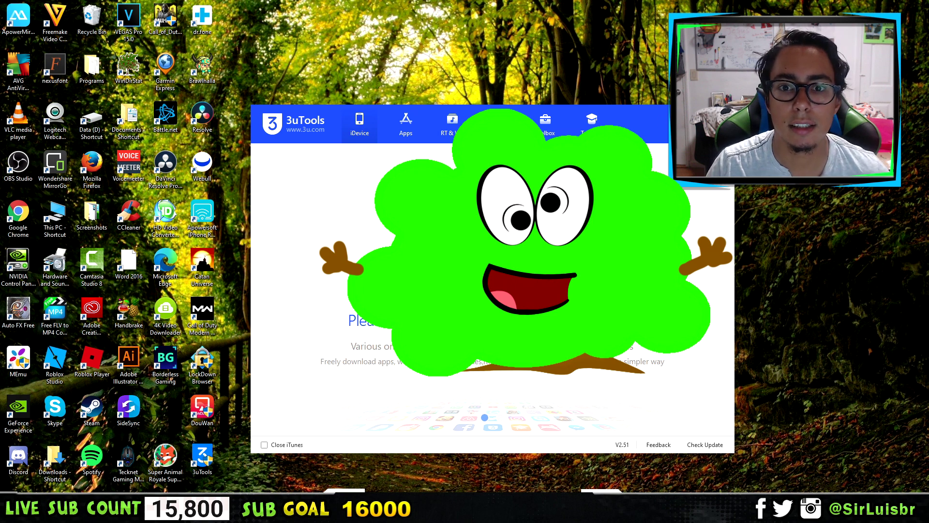
left_click_drag(652, 119, 652, 102)
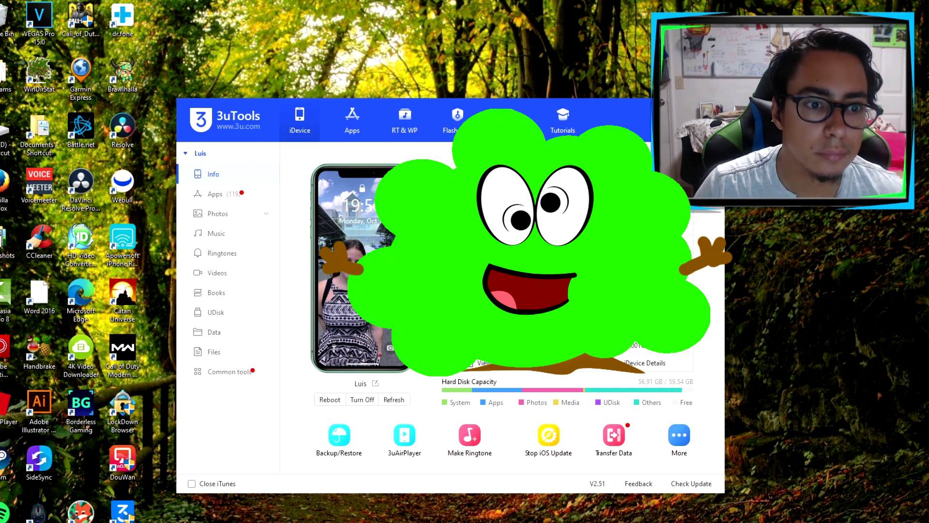
- Search the Toolbox for 'play' to list 3uAirPlayer and 3uPlayer
left_click(231, 372)
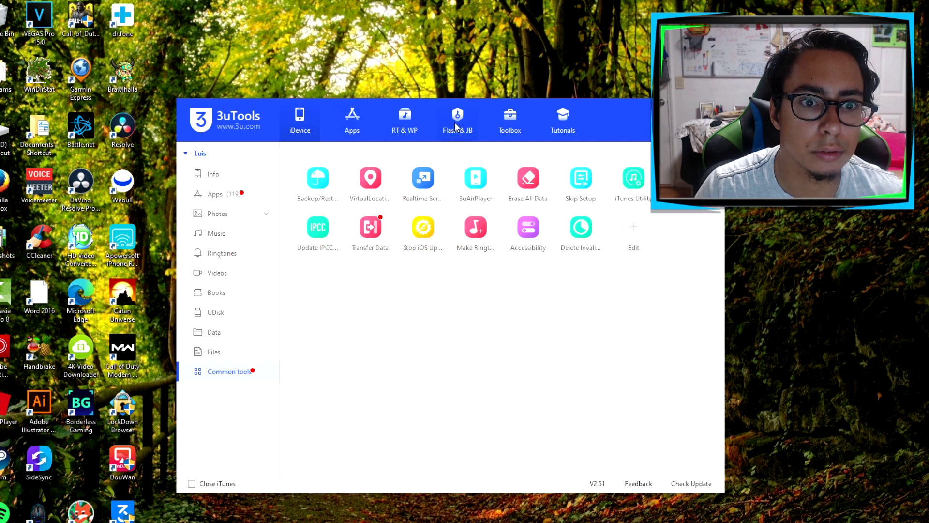
left_click(508, 116)
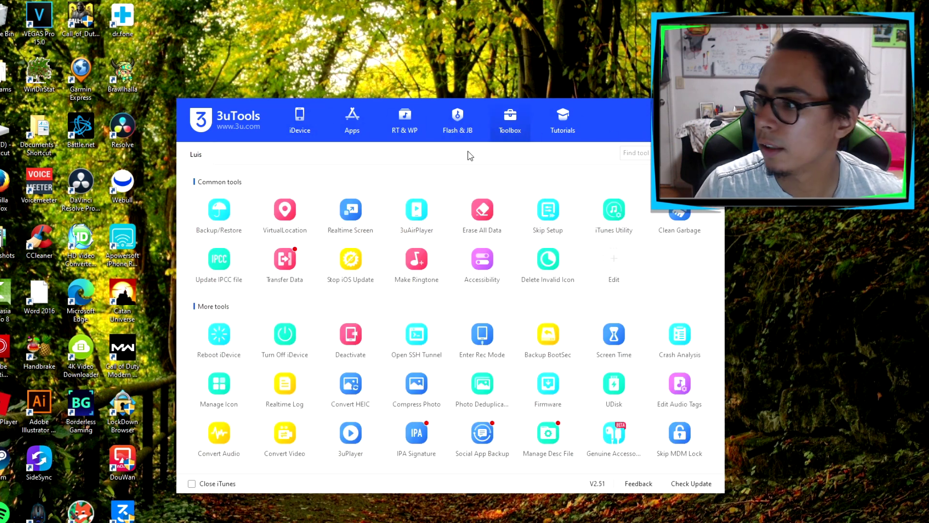
left_click_drag(615, 112, 482, 108)
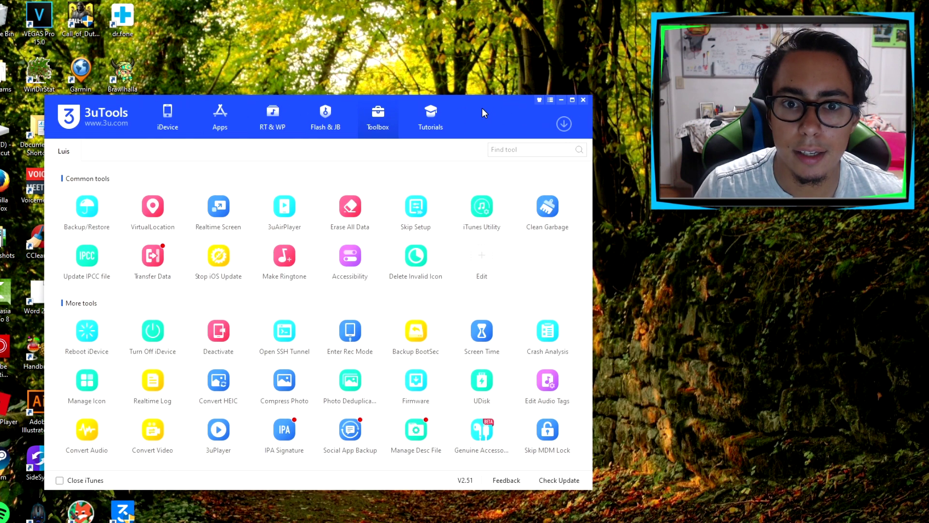
left_click(510, 149)
type("pl")
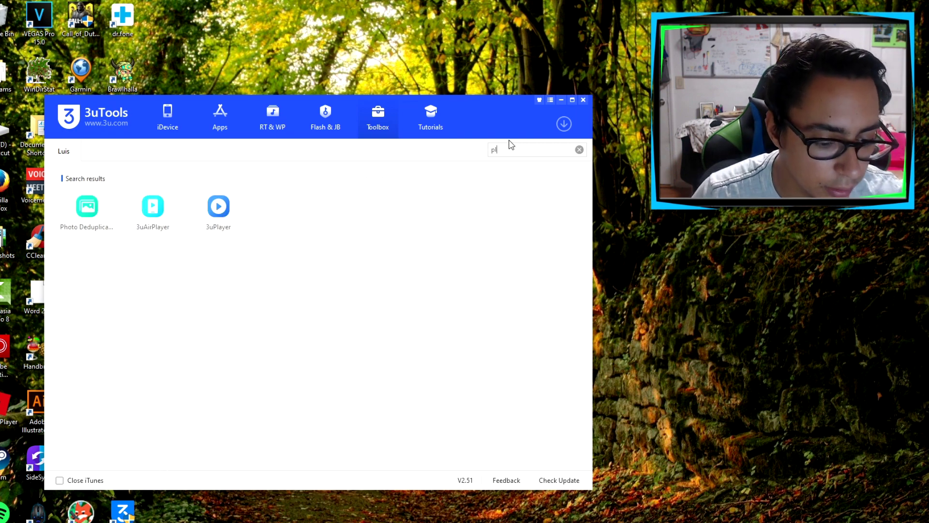
type("ay")
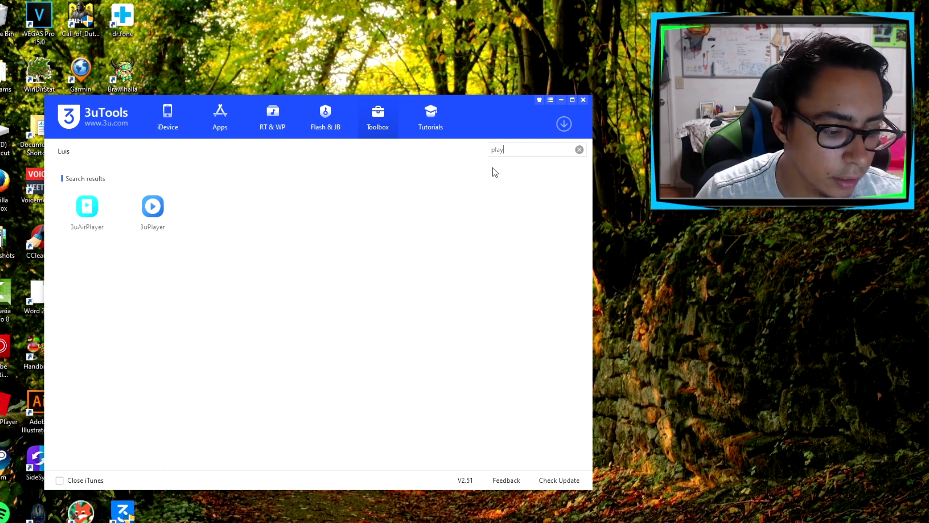
left_click_drag(500, 102, 703, 97)
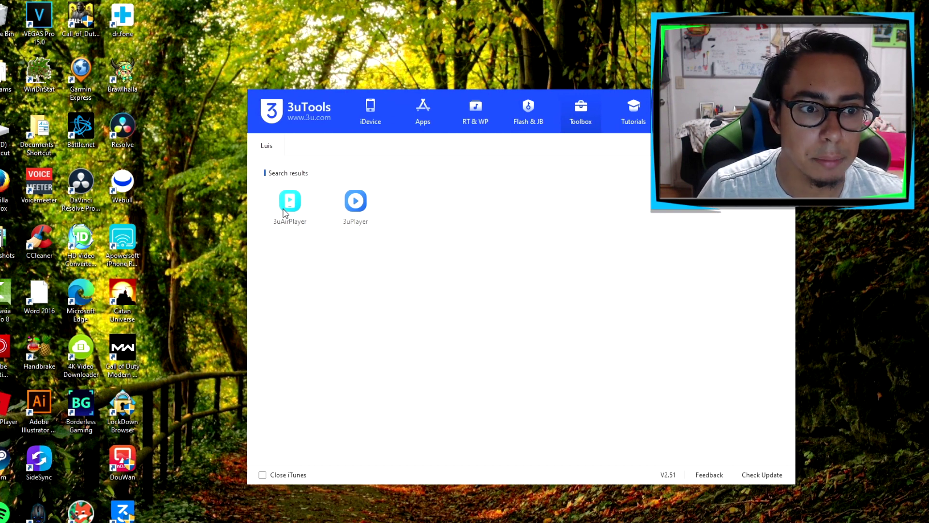
- Launch 3uAirPlayer and bring the live iPhone mirror window to the front
left_click(288, 208)
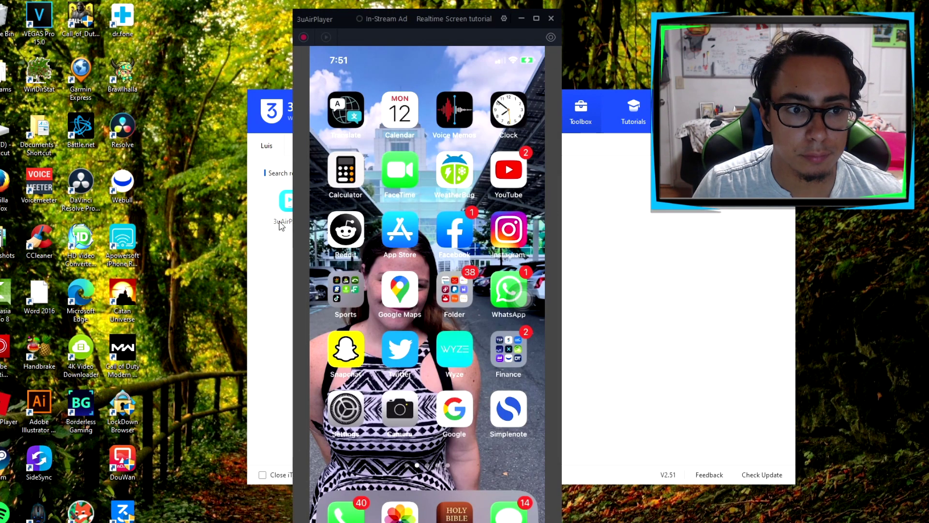
left_click(268, 290)
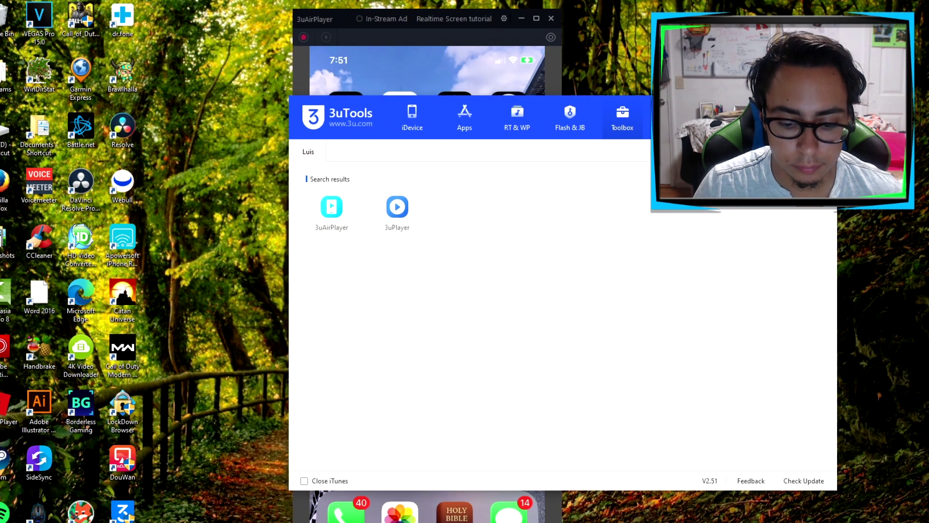
left_click(549, 69)
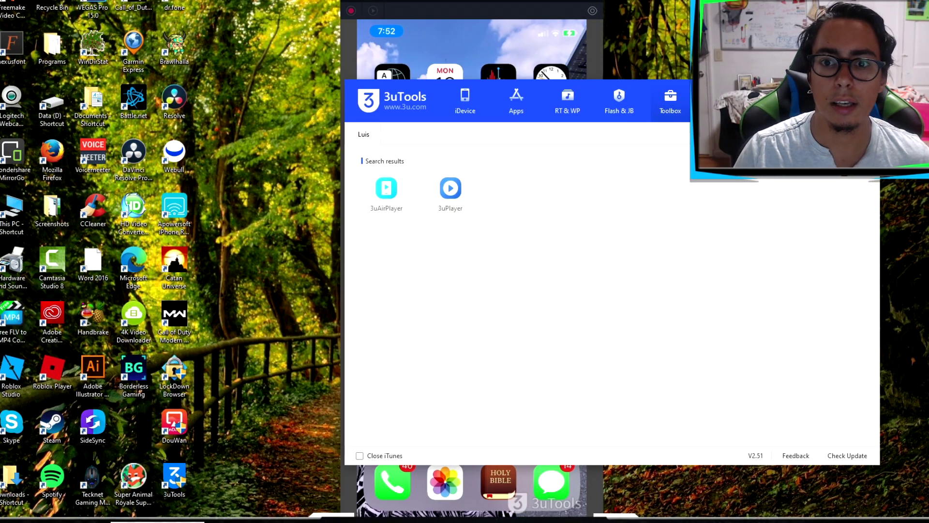
left_click_drag(653, 87, 921, 196)
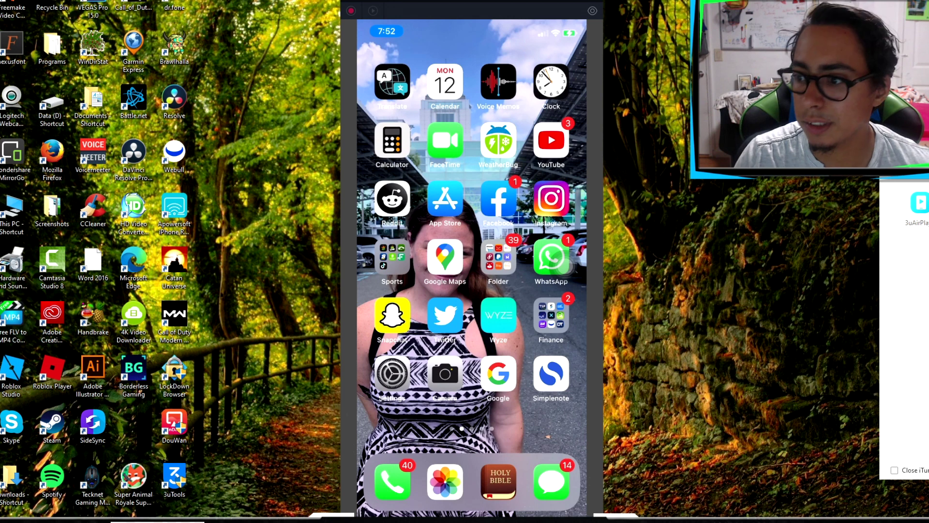
left_click_drag(918, 189, 798, 185)
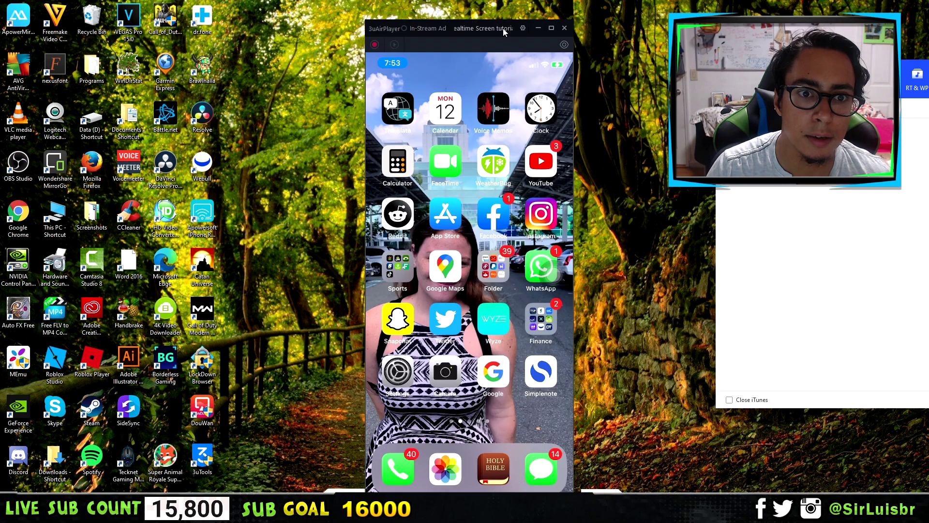
- Save 3uAirPlayer screen quality as 1920 * 1040 (Maximize) resolution at 60 fps
left_click(524, 28)
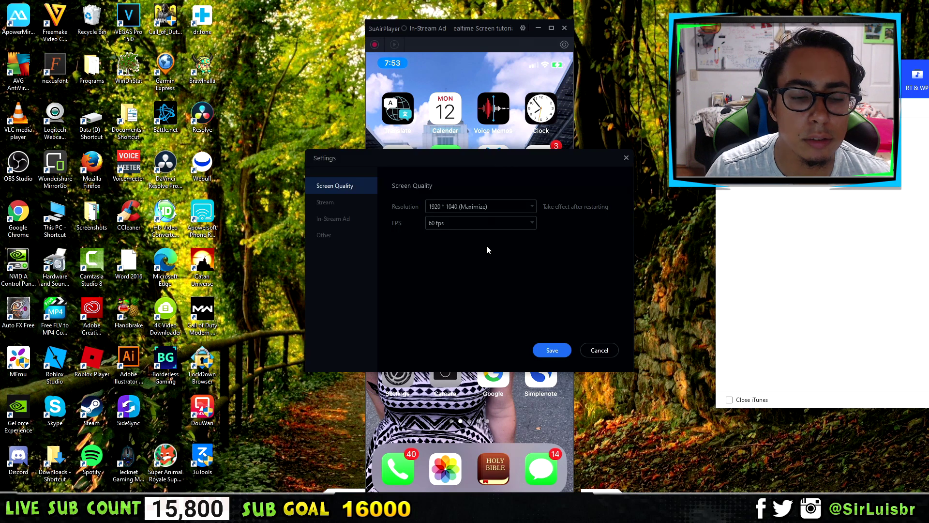
left_click(471, 206)
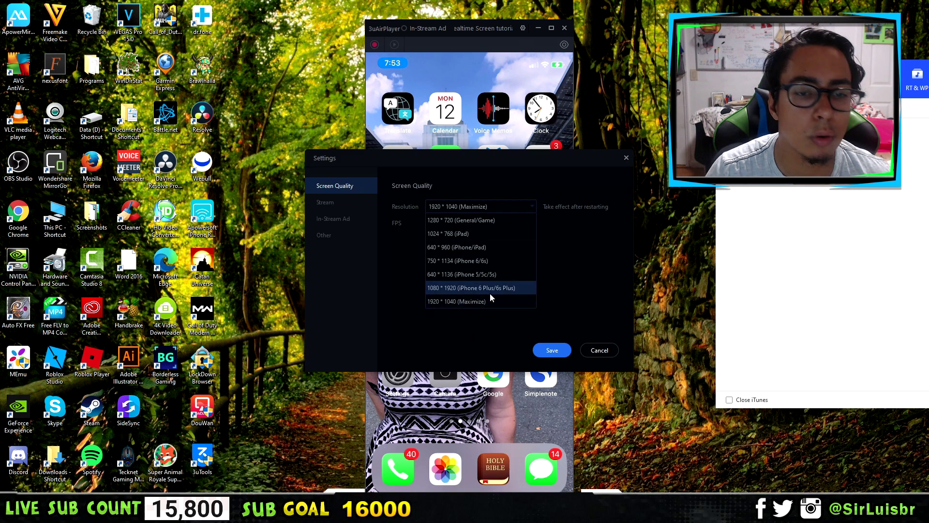
left_click(514, 302)
left_click(478, 222)
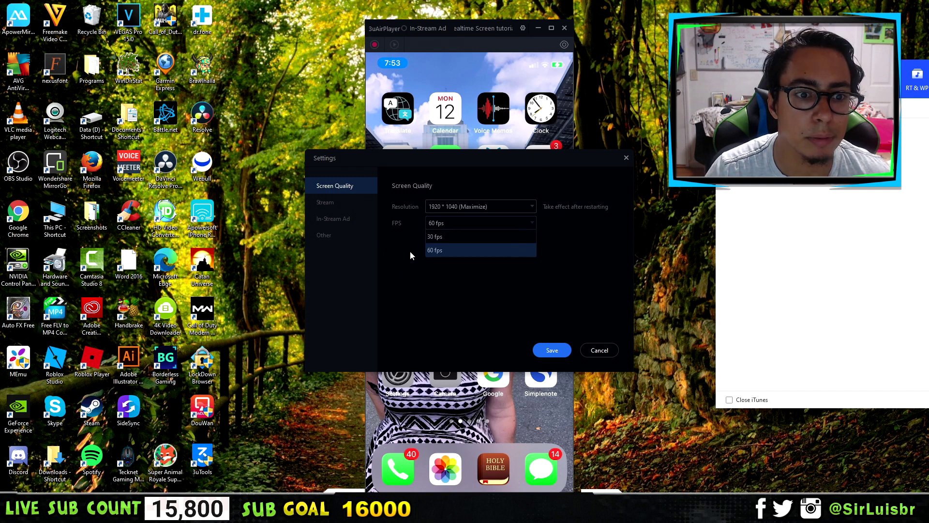
left_click(591, 267)
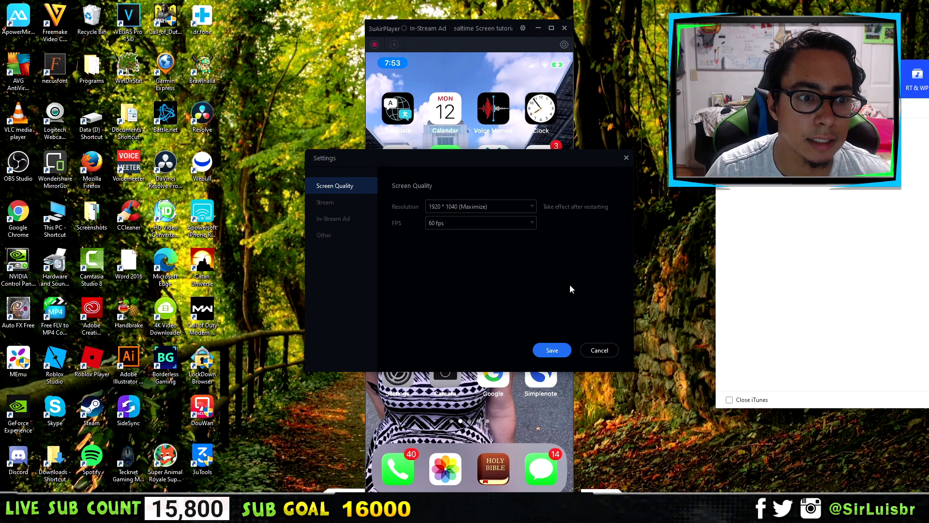
left_click(553, 351)
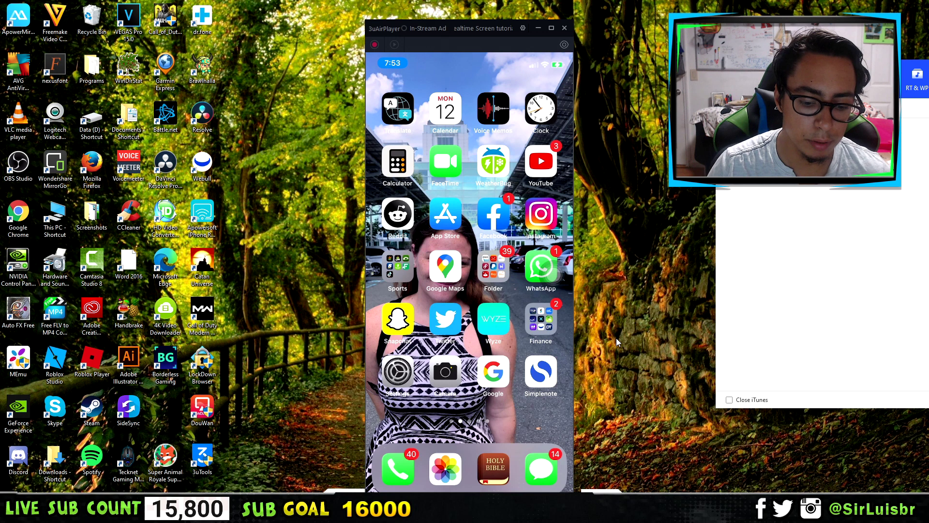